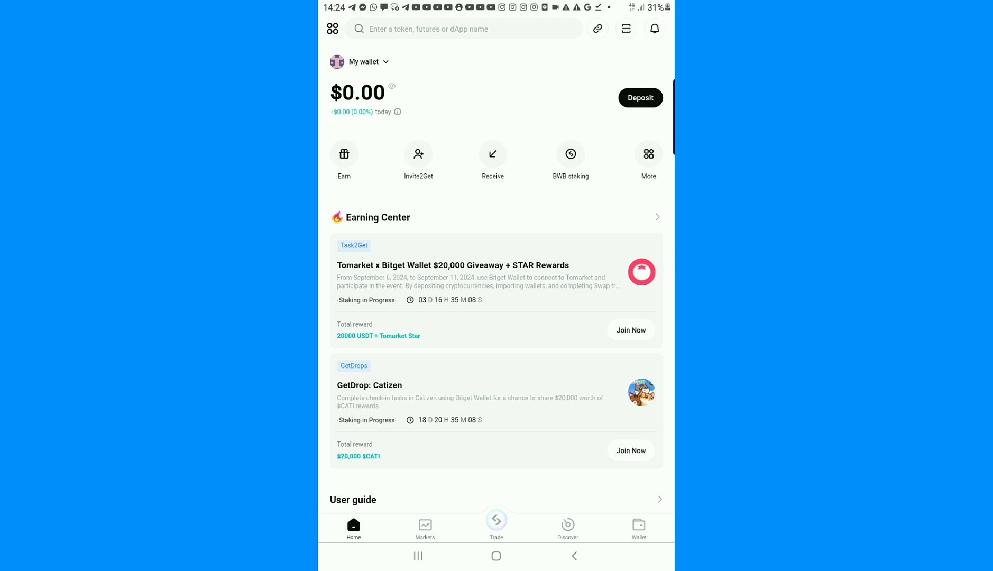
- Show the wallet's token holdings and go into the TON token's detail page
click(638, 528)
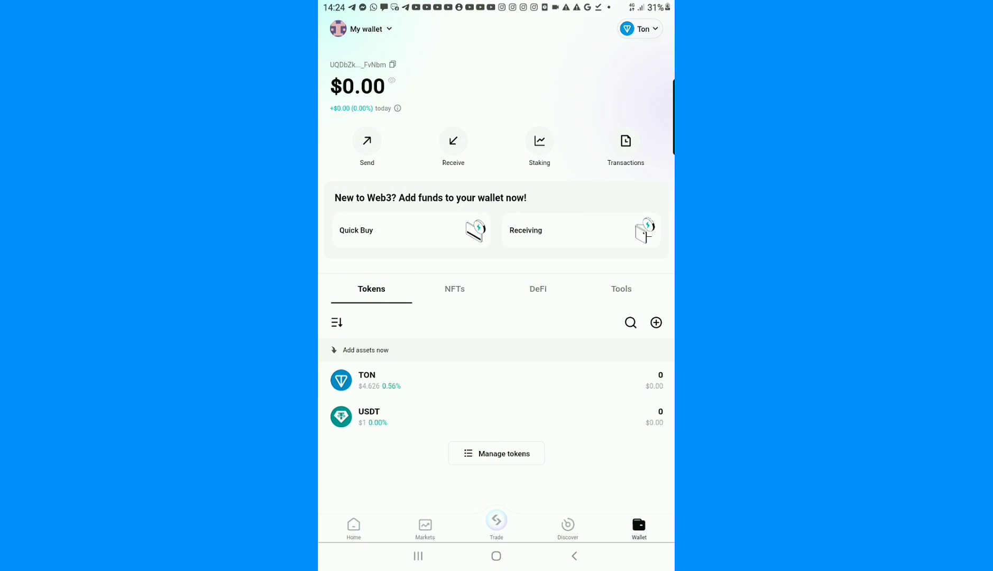
click(366, 380)
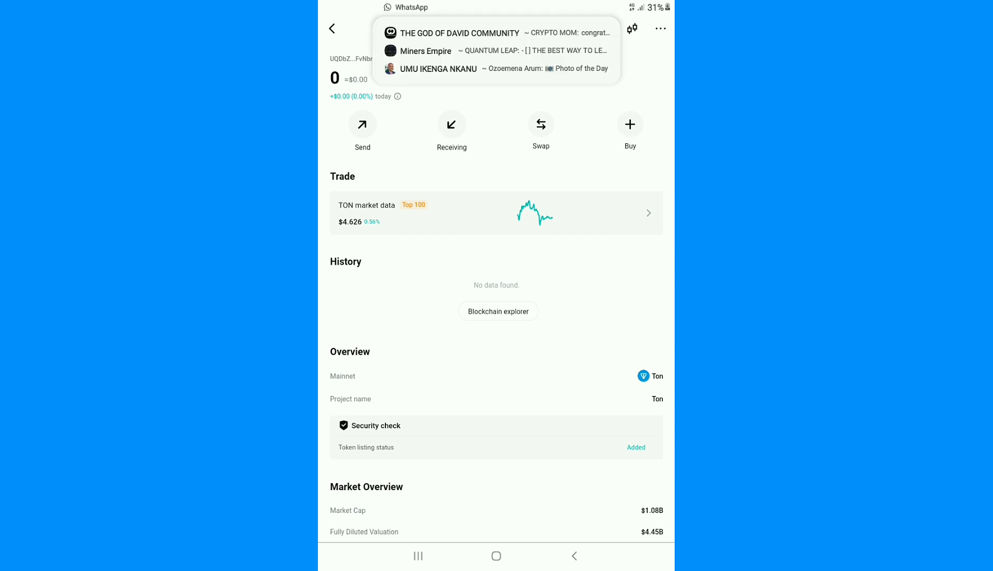
- Start a swap from the TON detail page, set to exchange TON for USDT
click(541, 126)
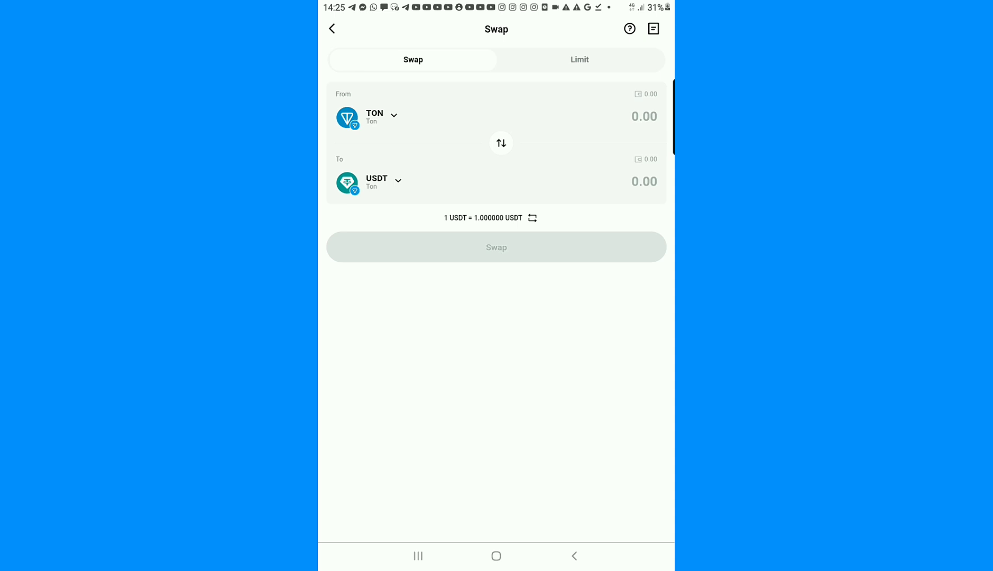
- Activate the TON 'From' amount field so the numeric keypad with percentage presets appears
click(644, 116)
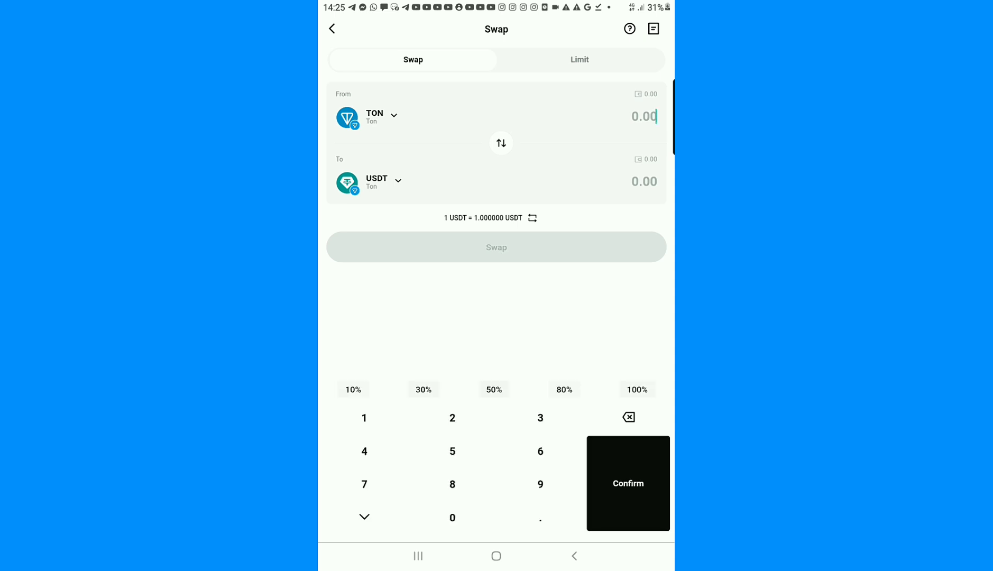